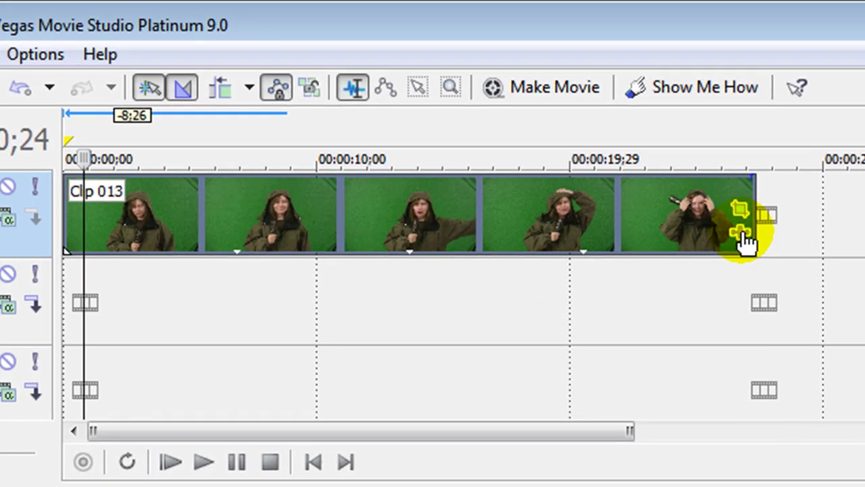
Add Sony Chroma Blur, then Sony Chroma Keyer, to Clip 013's Event FX chain.
left_click(742, 233)
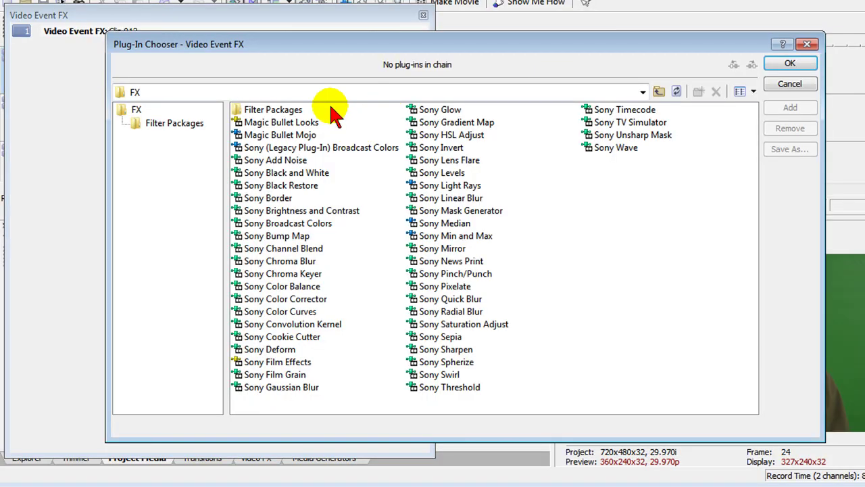
double_click(310, 264)
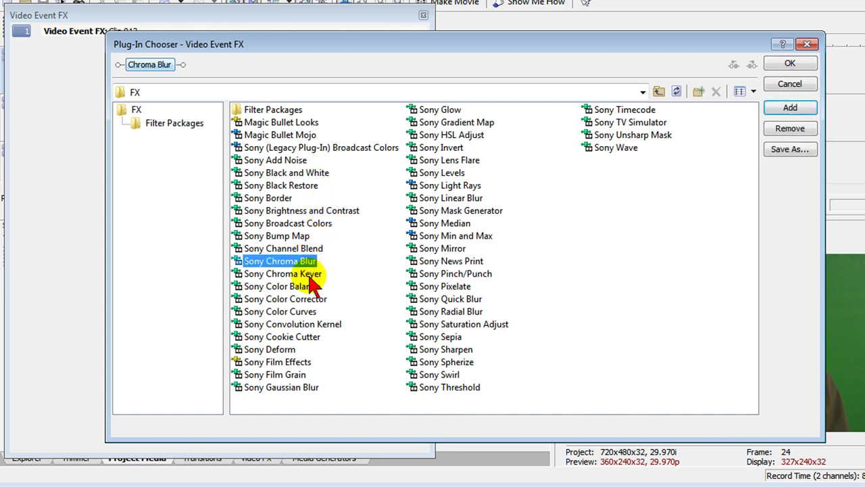
left_click(311, 274)
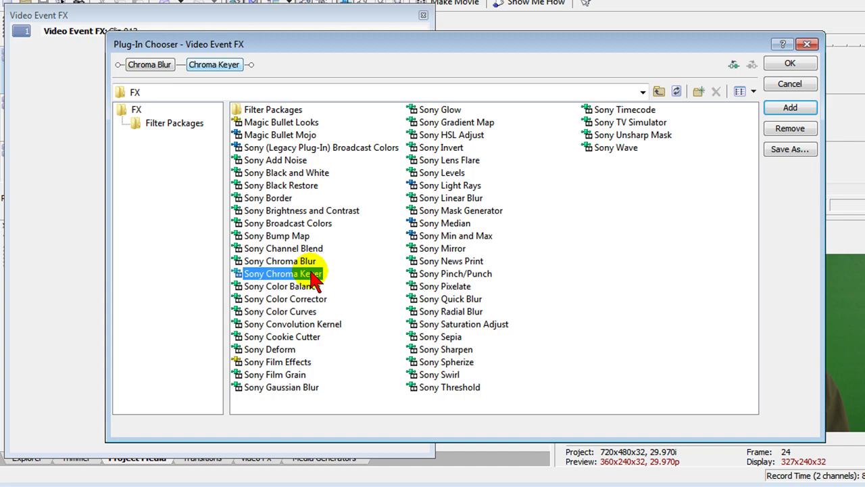
left_click(790, 64)
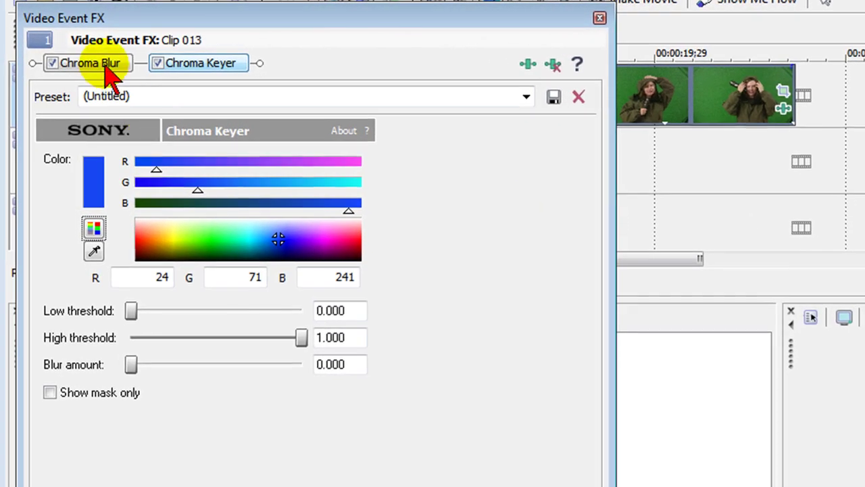
Set Chroma Blur to 0.500 horizontal and 0.500 vertical pixels.
left_click(105, 68)
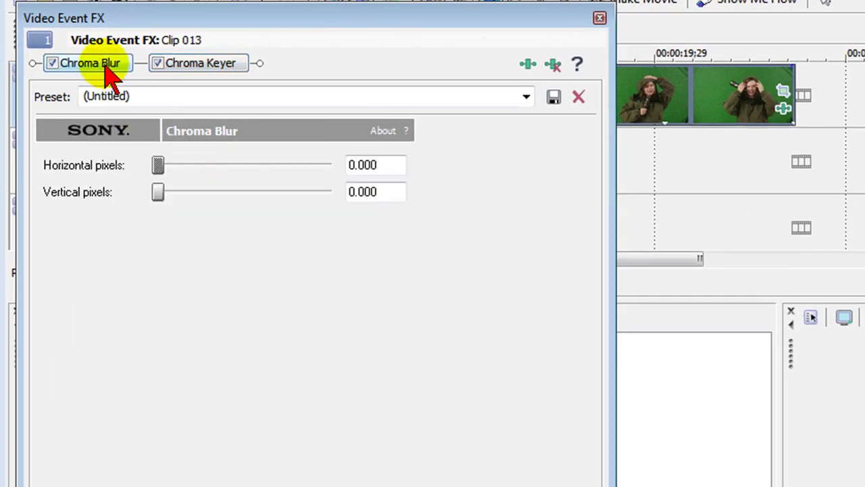
left_click_drag(157, 167, 179, 195)
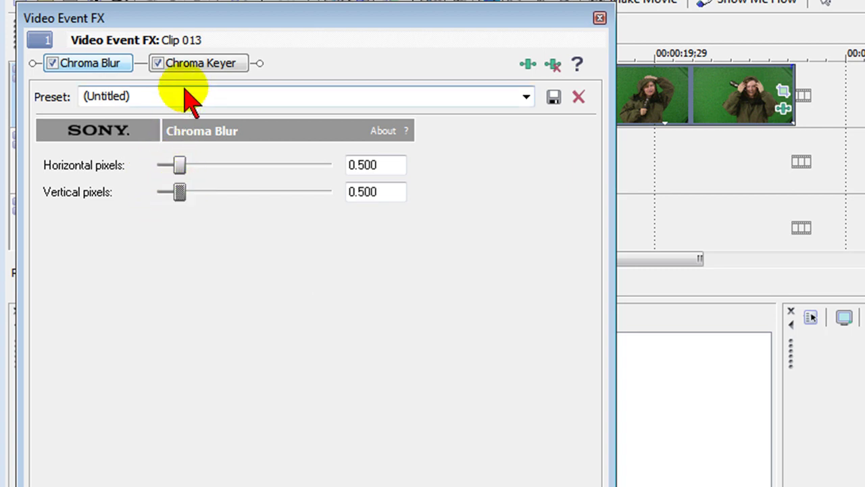
Sample the backdrop green (R 46, G 99, B 44) as the Chroma Keyer's key colour.
left_click(195, 69)
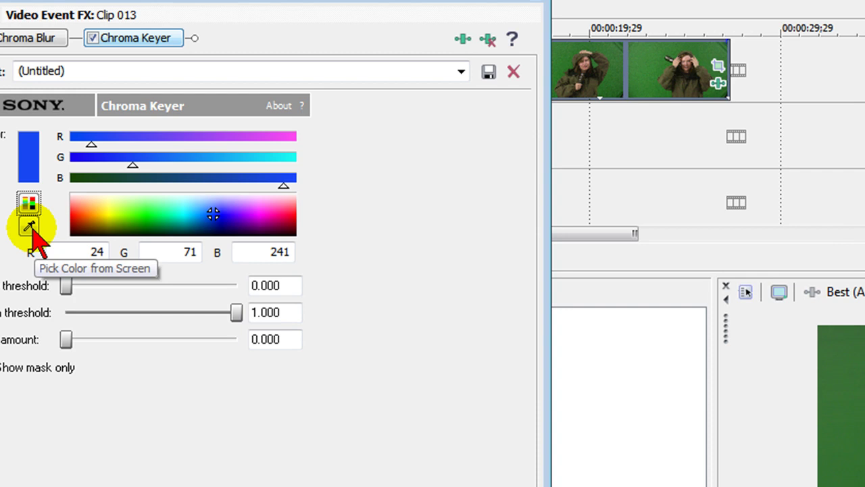
left_click(95, 254)
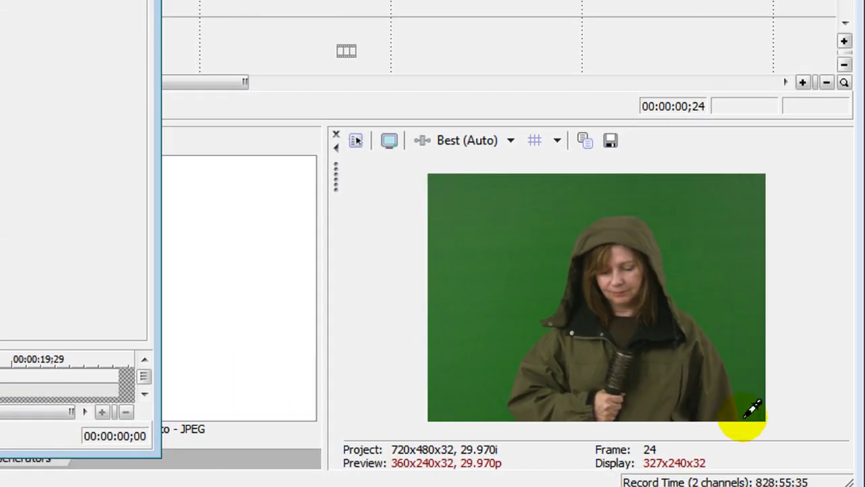
left_click_drag(746, 415, 765, 176)
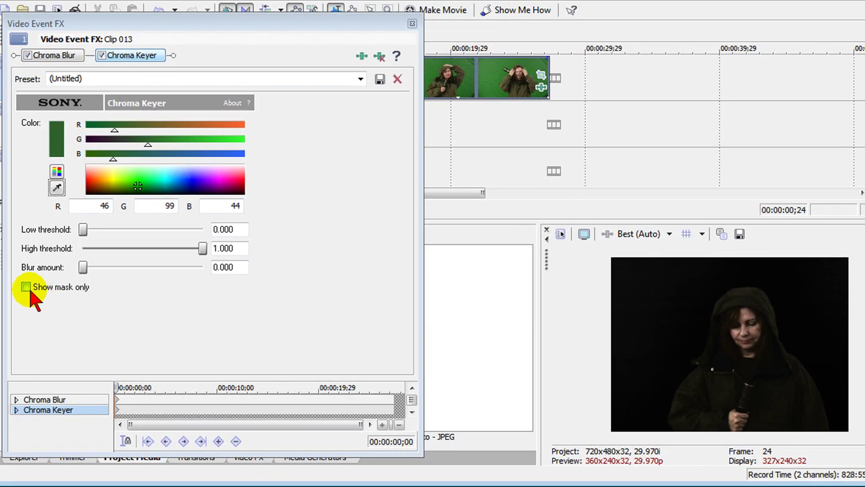
With mask-only view on, set the Chroma Keyer thresholds to low 0.181 and high 0.193.
left_click(27, 286)
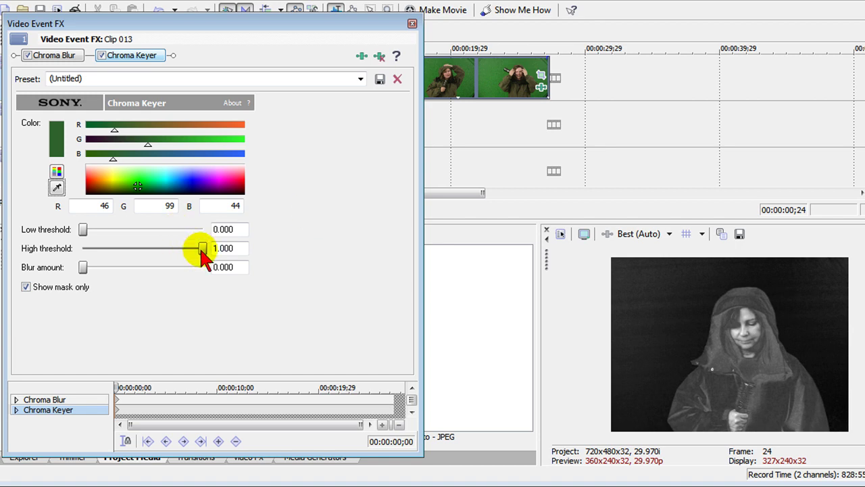
left_click_drag(201, 248, 165, 249)
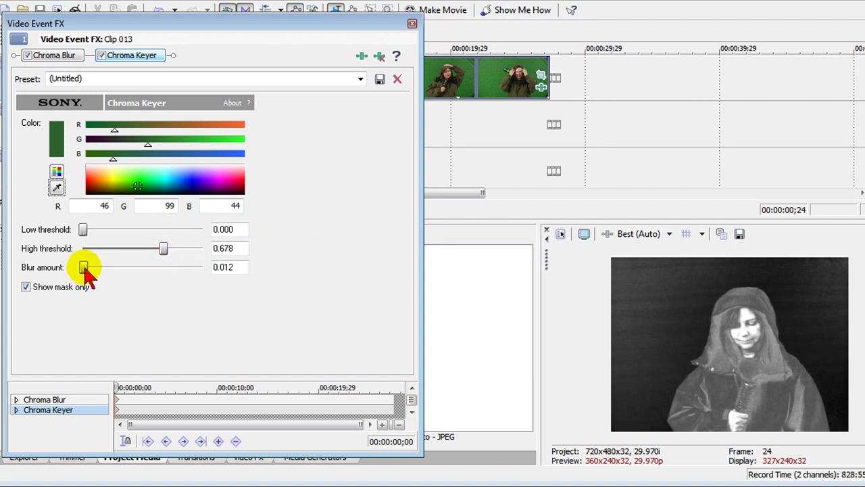
left_click_drag(164, 248, 112, 249)
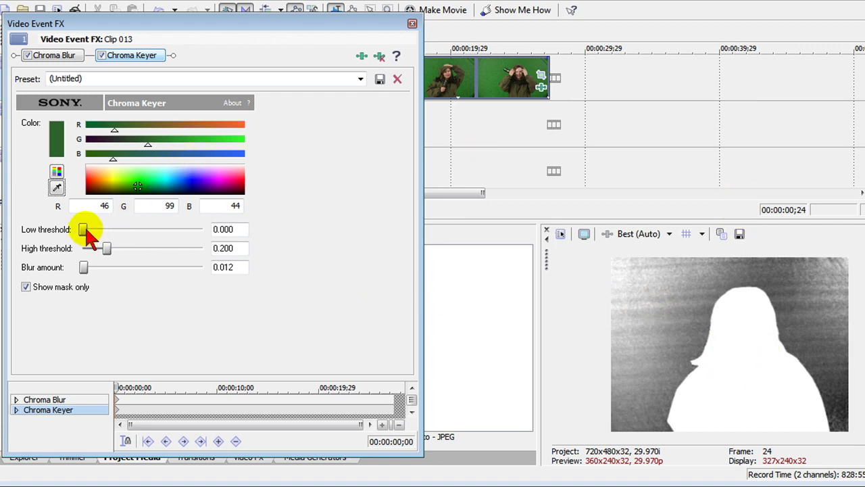
left_click_drag(88, 228, 112, 229)
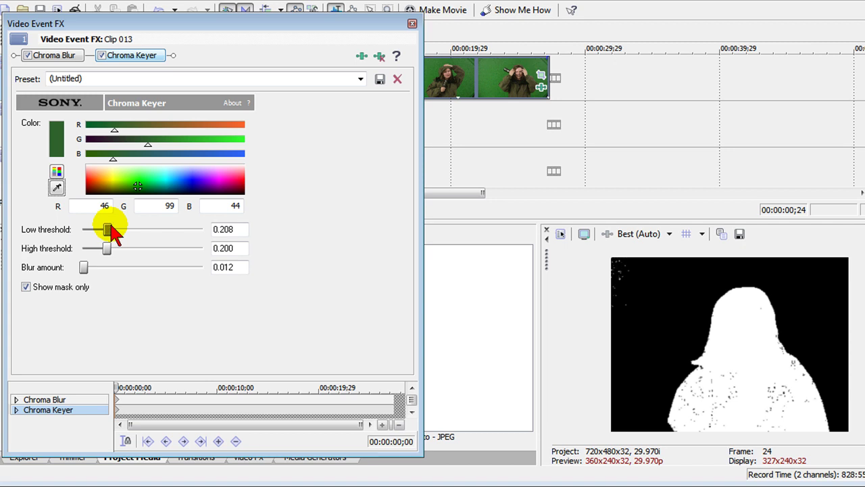
left_click_drag(105, 246, 105, 245)
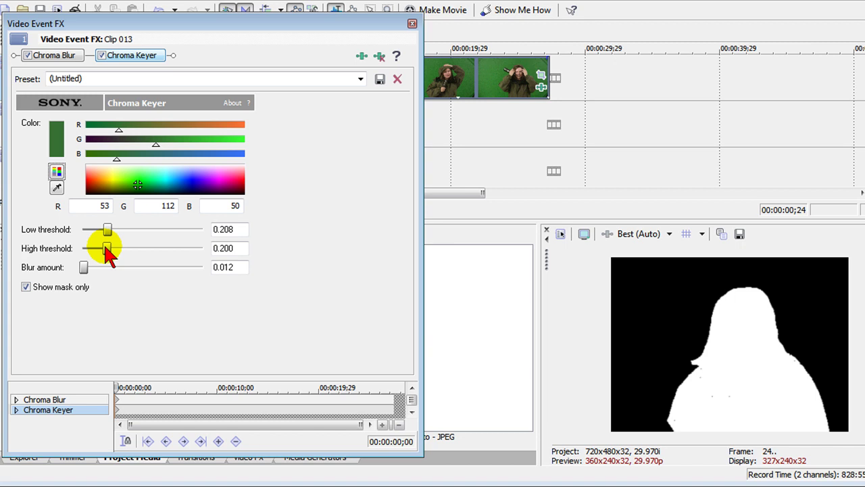
left_click_drag(107, 230, 104, 230)
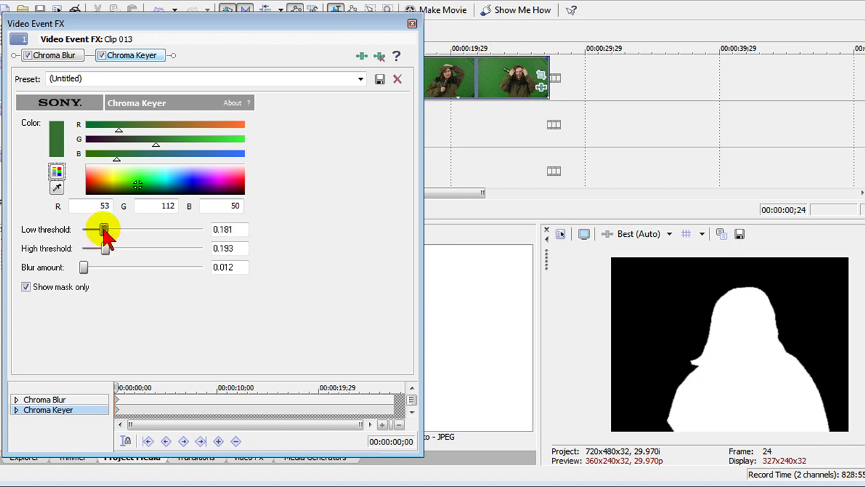
Show the keyed presenter normally and place 02562_VideoTraxx.mov clouds on Video Overlay.
left_click(25, 287)
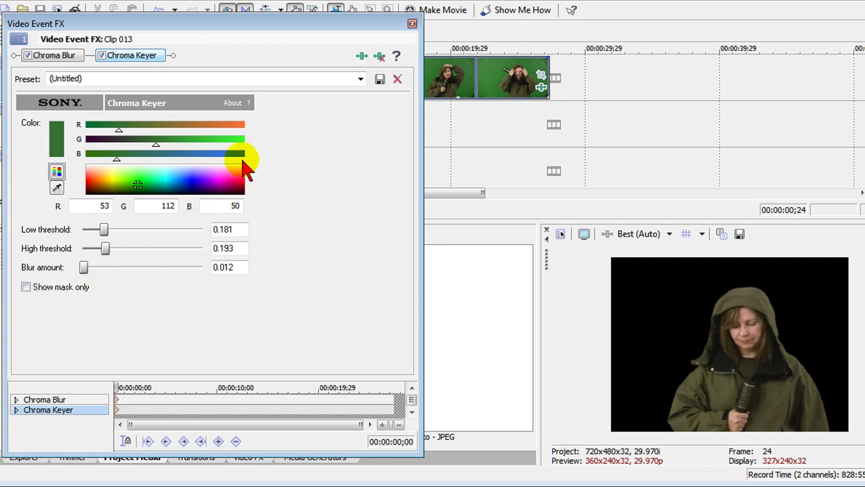
left_click_drag(277, 28, 639, 13)
left_click_drag(139, 280, 188, 114)
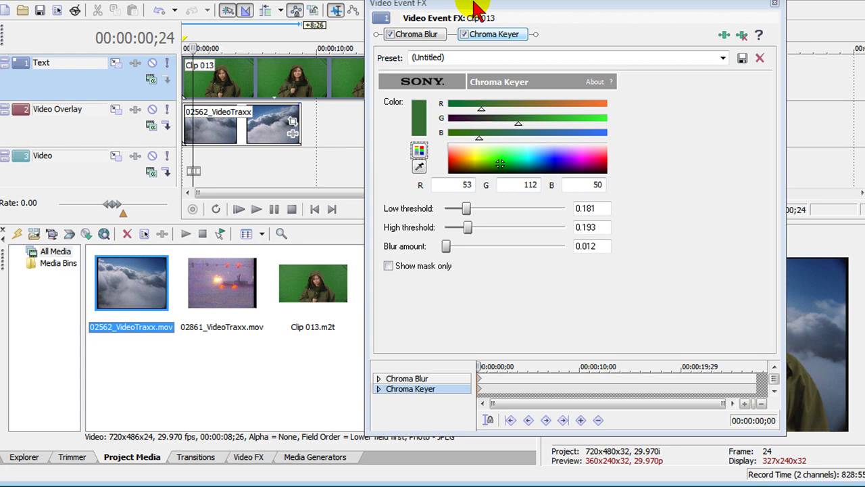
Close the Video Event FX window and delete the clouds clip from Video Overlay.
left_click_drag(467, 3, 182, 26)
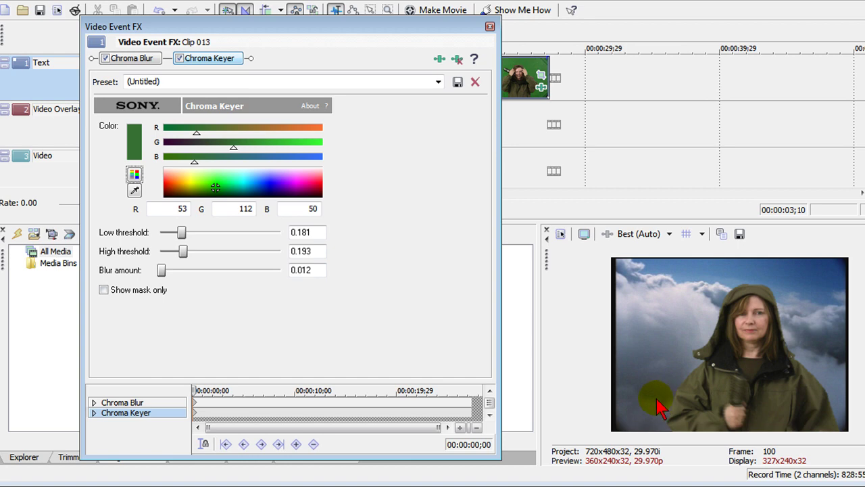
left_click(491, 27)
left_click(276, 119)
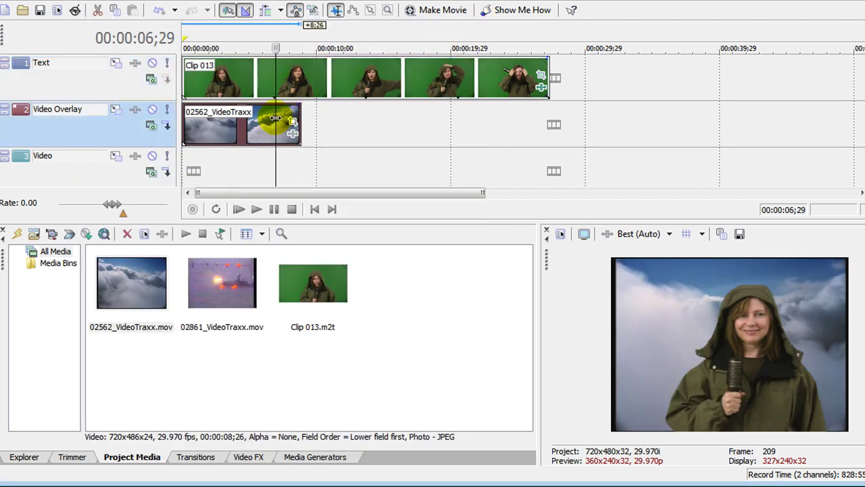
key("Delete")
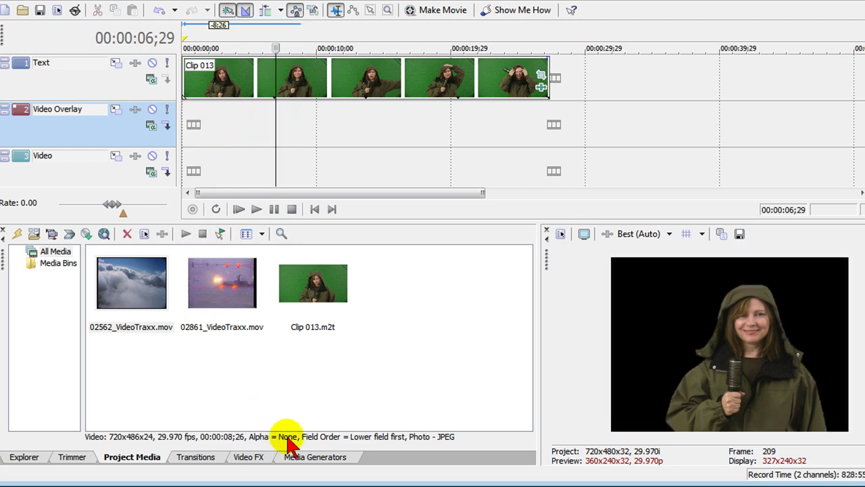
Add a white Sony Solid Color to Video Overlay, stretched to Clip 013's end.
left_click(312, 457)
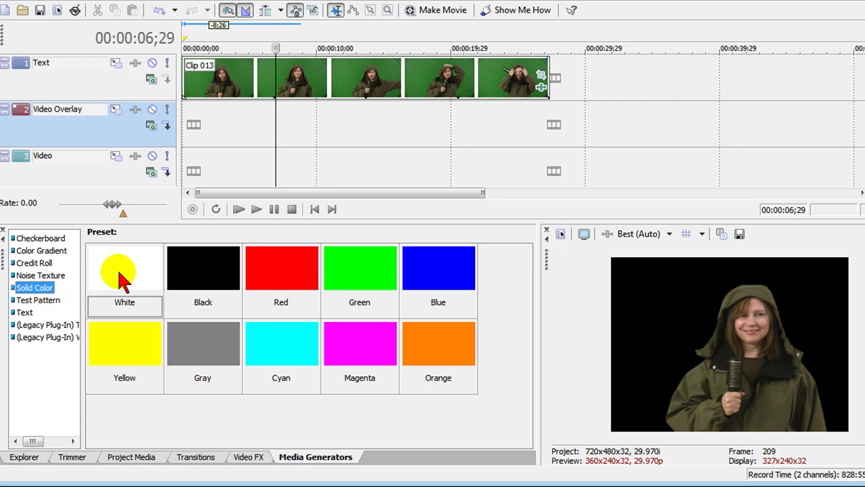
left_click_drag(120, 280, 173, 141)
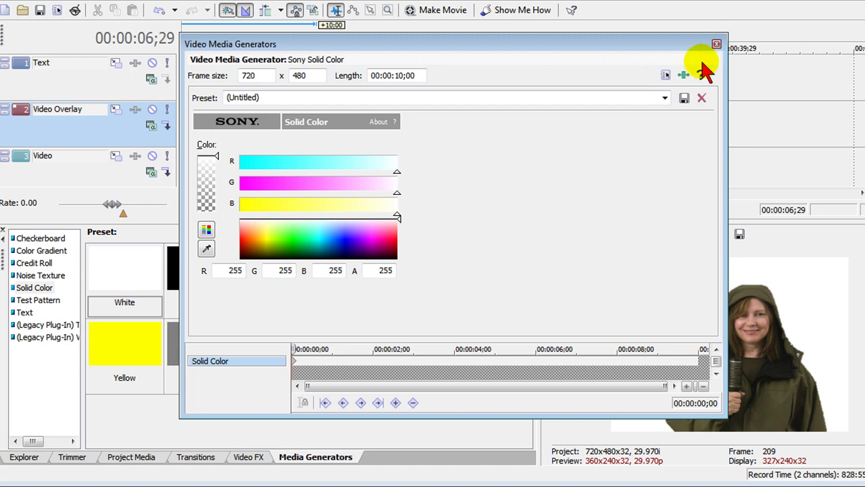
left_click(716, 44)
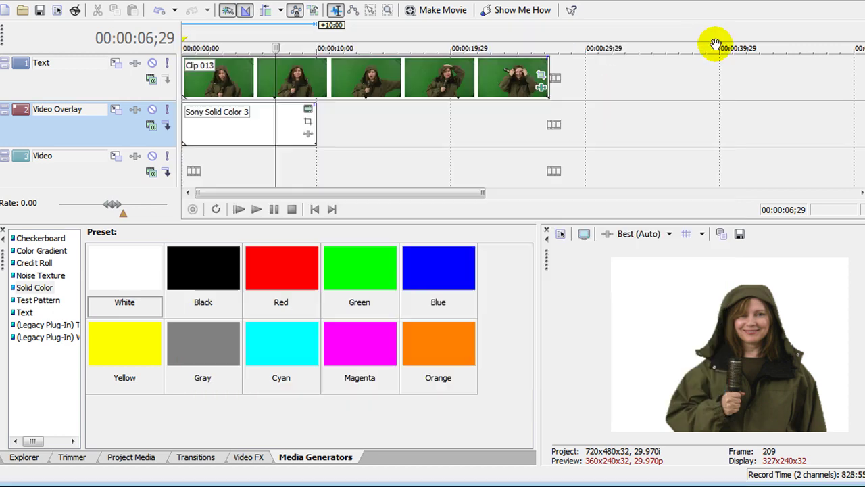
left_click_drag(315, 116, 548, 110)
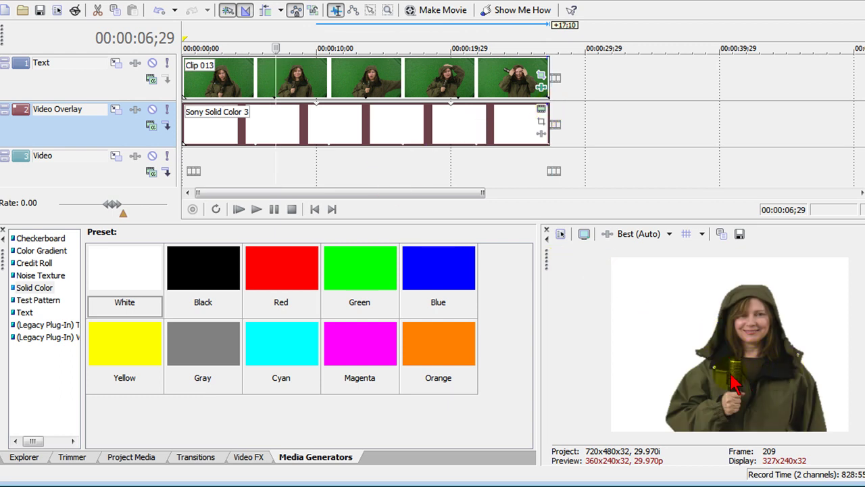
Play the presenter-over-white composite from the start, pause, and bring up Clip 013's Video Event FX.
left_click(226, 205)
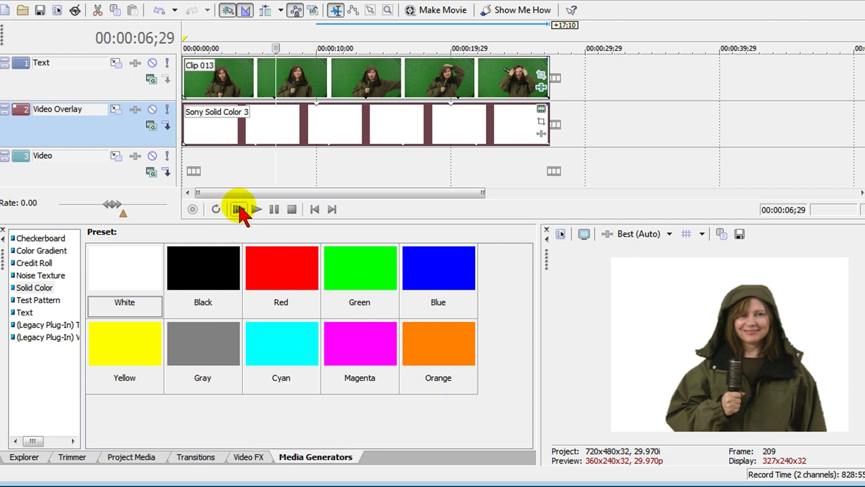
left_click(239, 210)
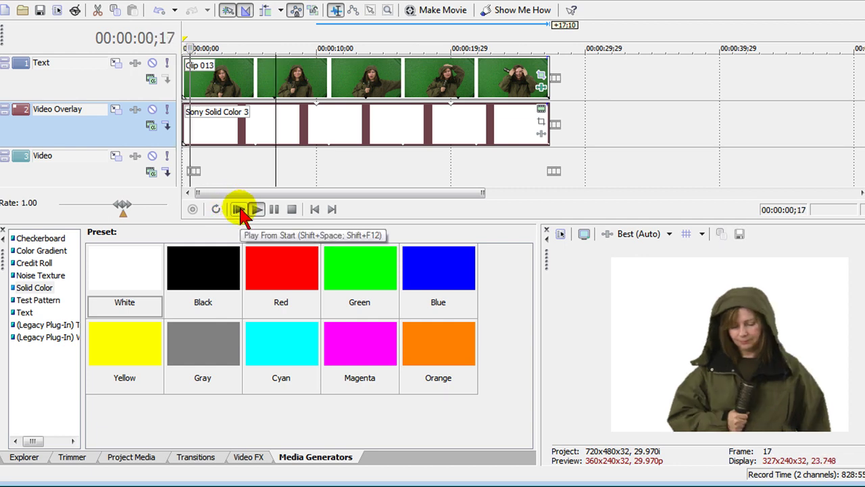
left_click(274, 211)
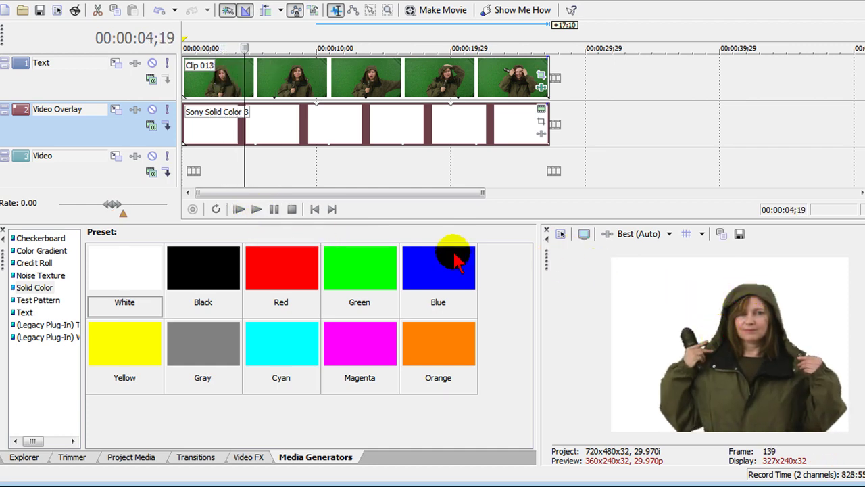
left_click(542, 86)
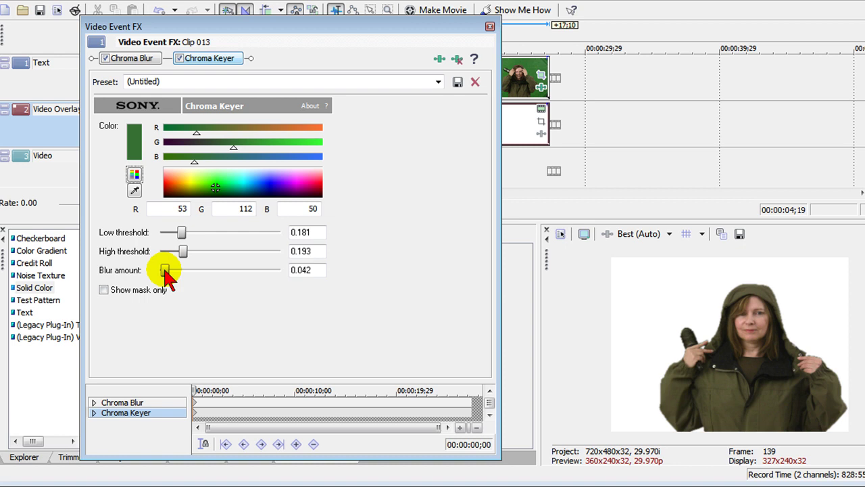
left_click(490, 26)
left_click(256, 208)
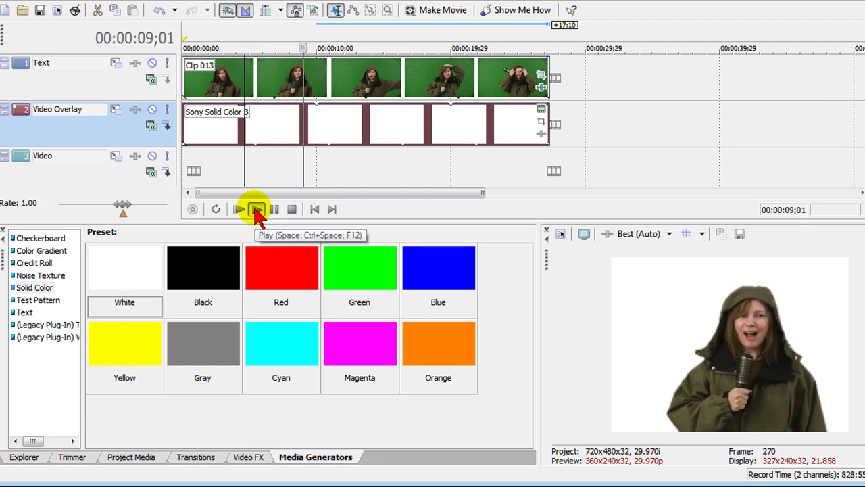
left_click(273, 209)
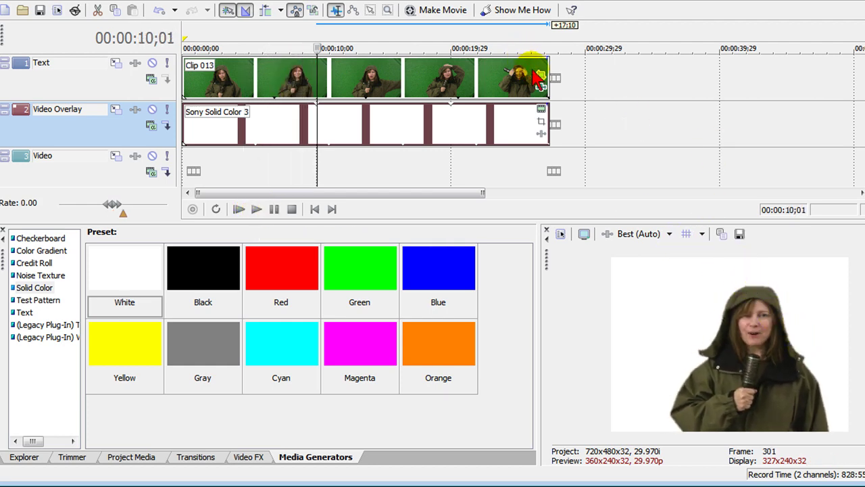
Viewing the mask around 25 seconds, lower Clip 013's Chroma Keyer low threshold to 0.175.
left_click(543, 88)
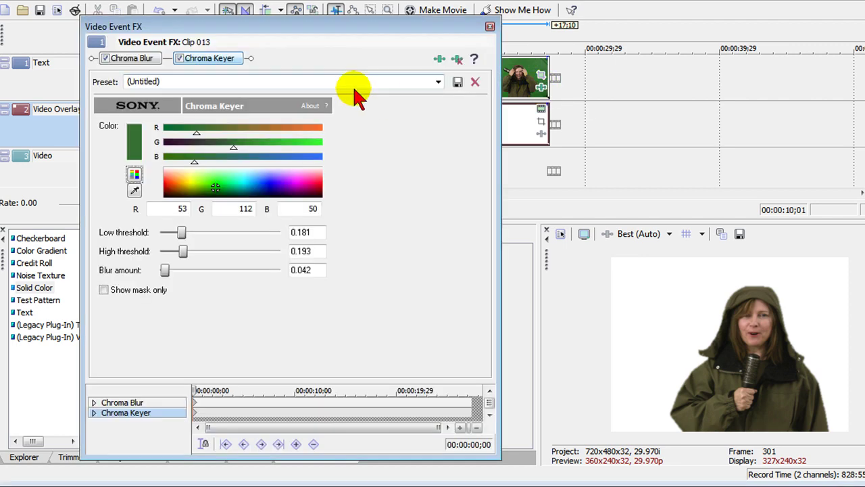
left_click(104, 289)
left_click(520, 112)
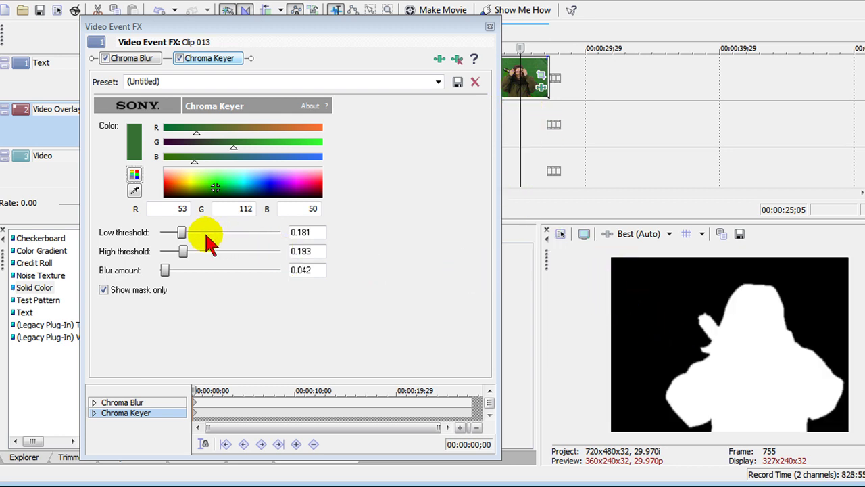
left_click_drag(181, 233, 179, 236)
left_click(490, 26)
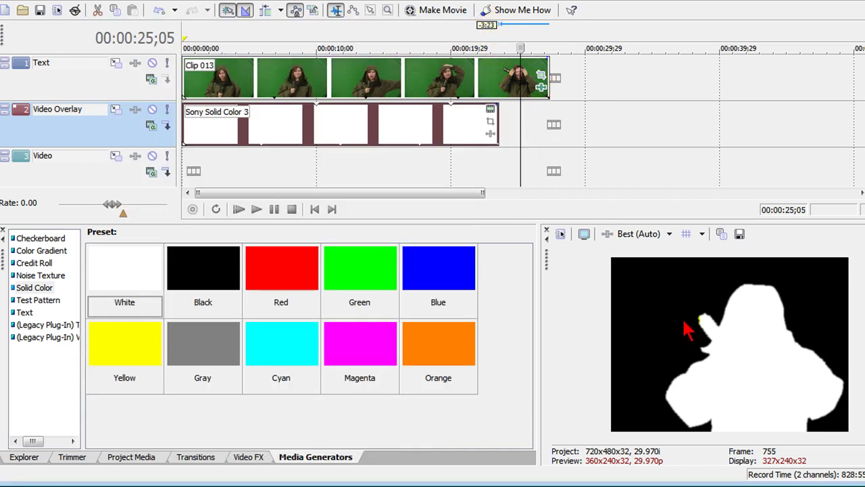
Turn mask-only view off and extend the white solid to Clip 013's end.
left_click(542, 87)
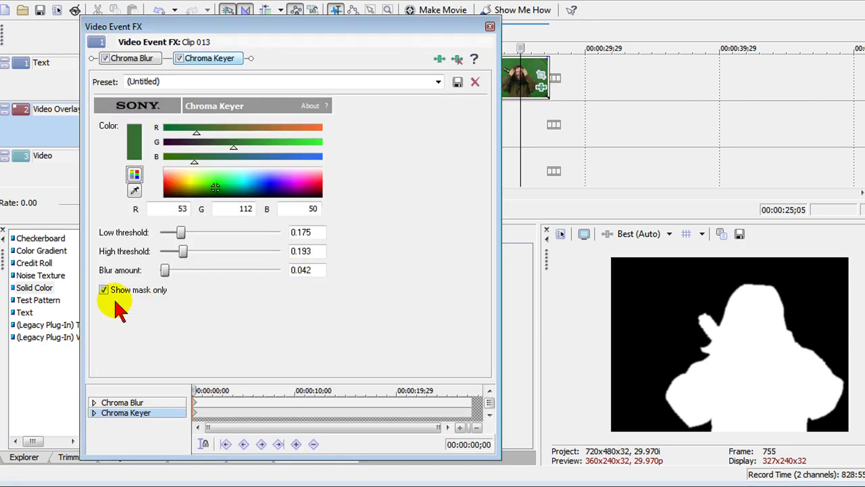
left_click(103, 289)
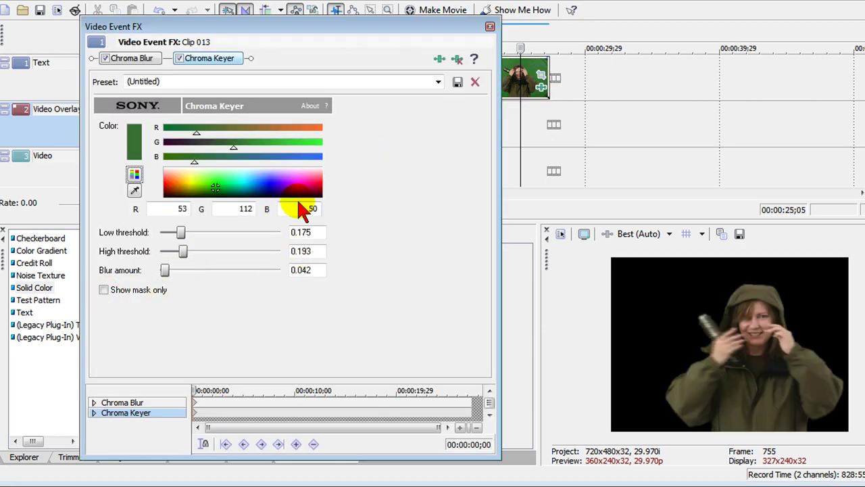
left_click(490, 26)
left_click_drag(495, 110, 549, 111)
Delete the white solid and fill Video Overlay with 02861_VideoTraxx.mov storm footage.
left_click(275, 75)
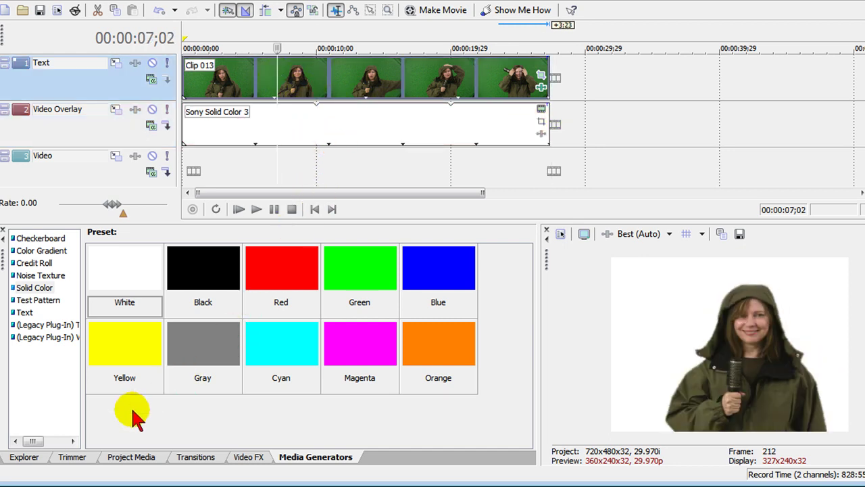
left_click(132, 457)
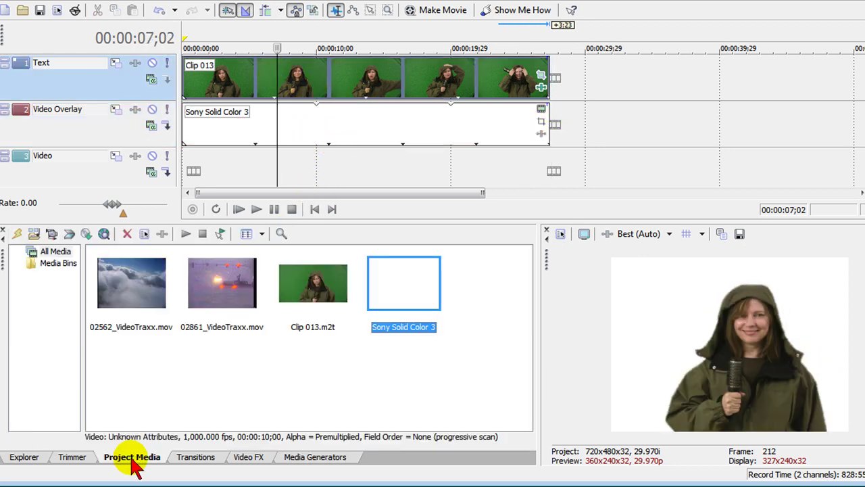
left_click(242, 132)
key("Delete")
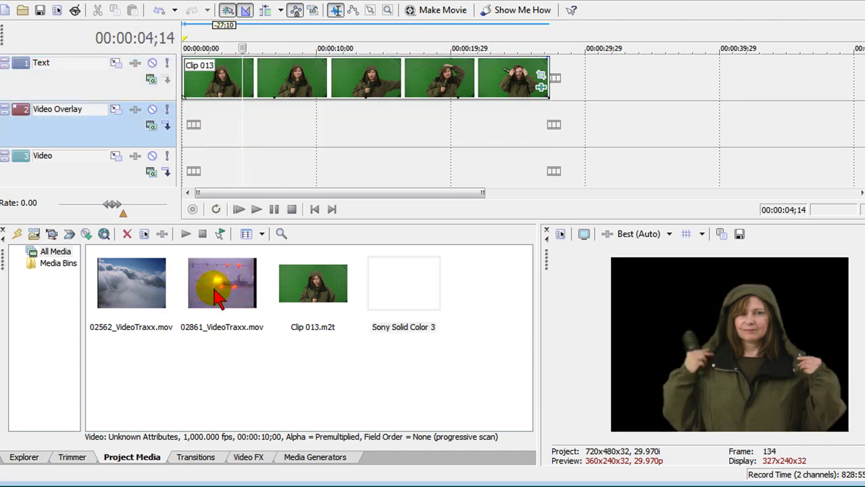
left_click_drag(144, 282, 194, 117)
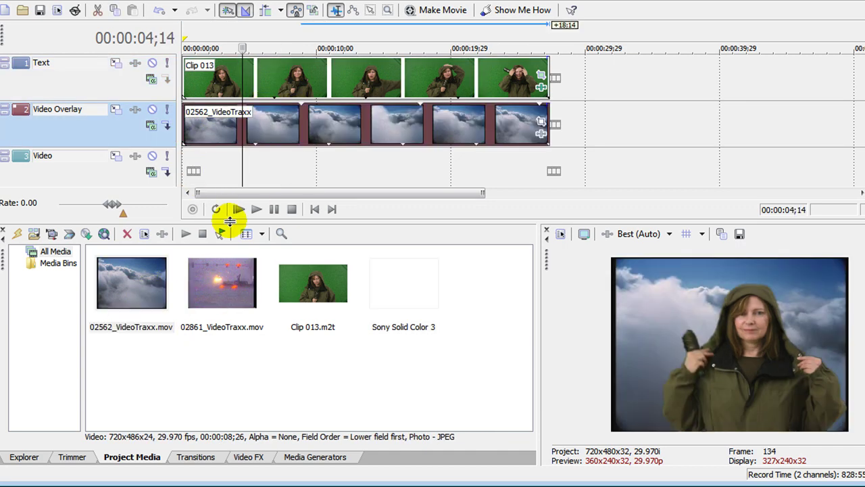
left_click_drag(223, 290, 541, 121)
Crop the storm clip's Pan/Crop frame to 648.7 × 437.9, centred at 344.4, 243.8.
left_click(451, 128)
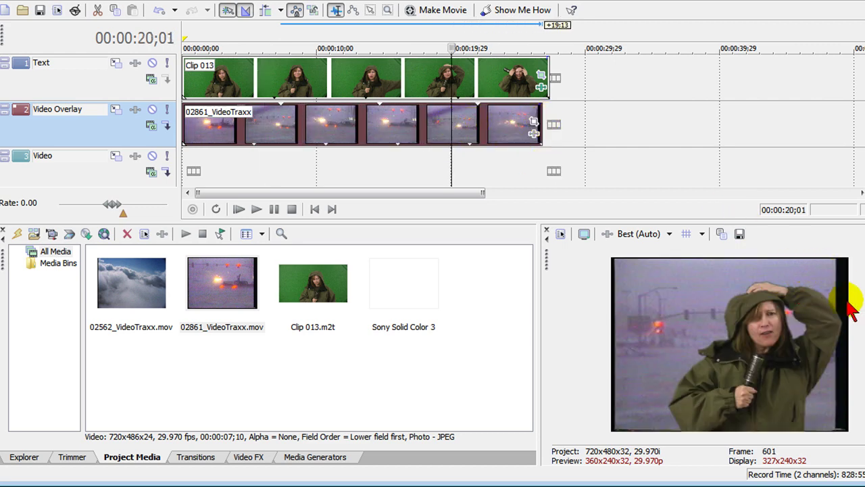
left_click(534, 129)
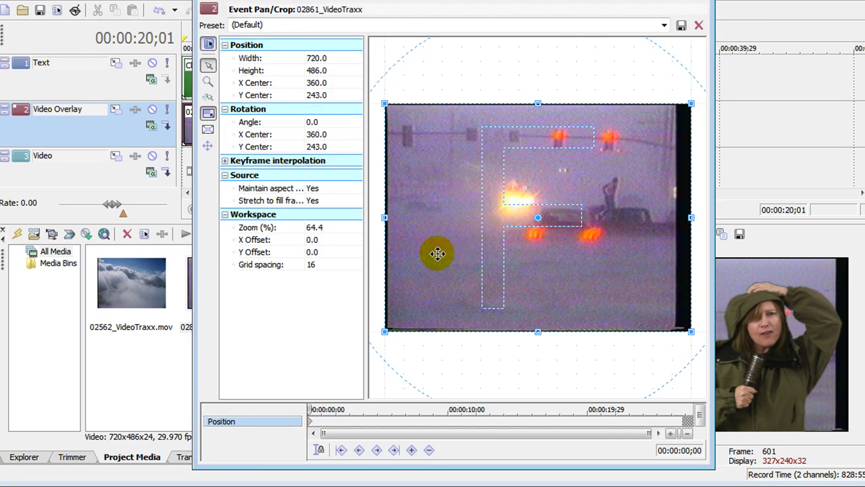
left_click_drag(382, 334, 405, 309)
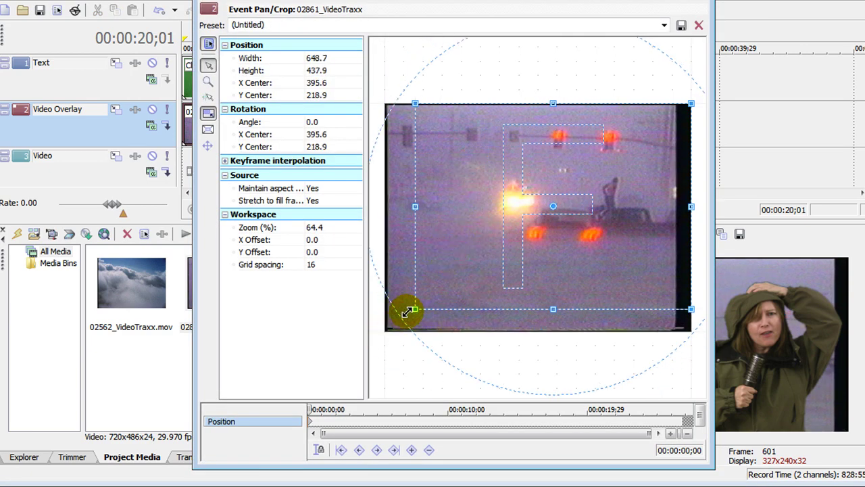
left_click_drag(448, 236, 429, 246)
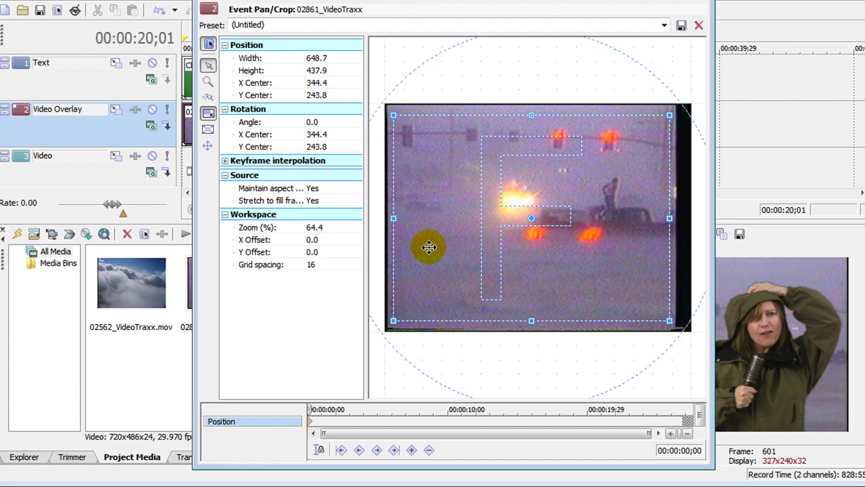